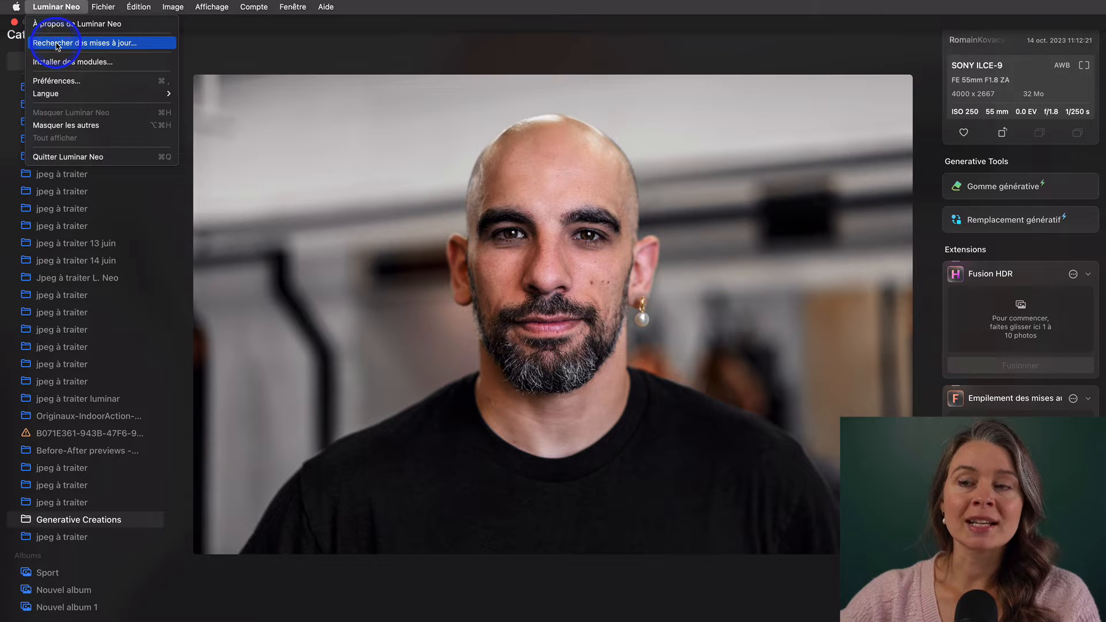
# Step: Check whether a software update is available for Luminar Neo and dismiss the result
pyautogui.click(57, 44)
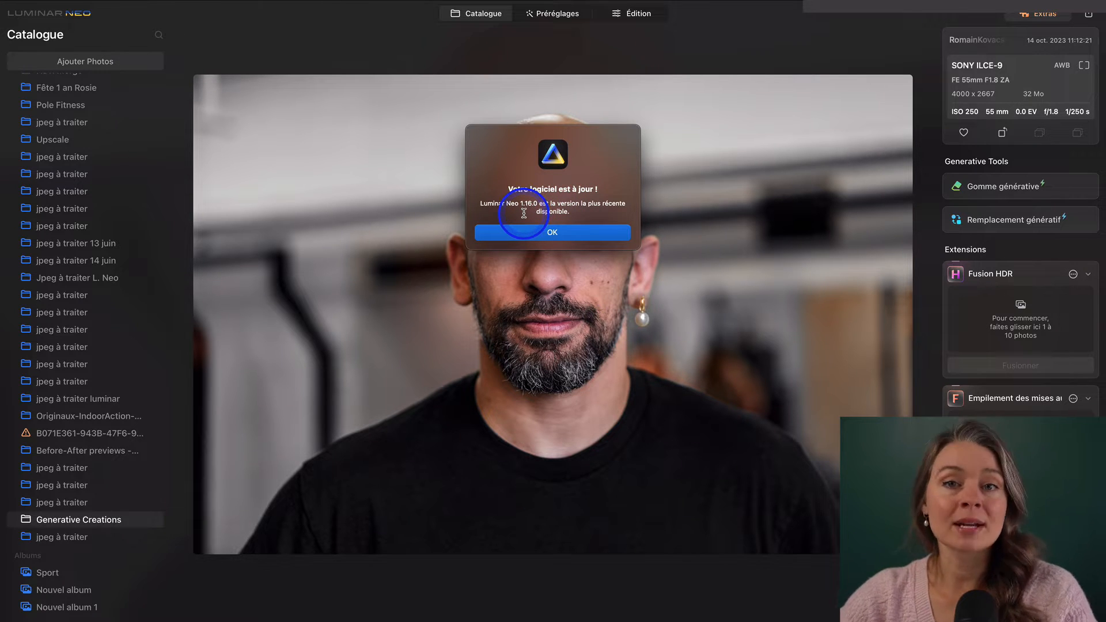
pyautogui.click(541, 232)
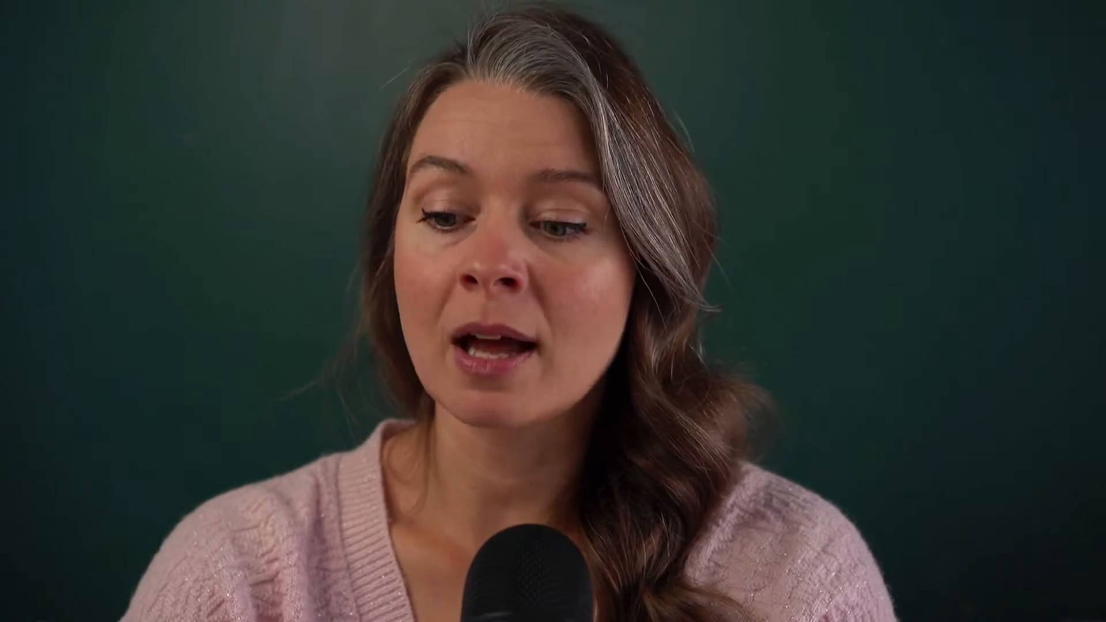
# Step: Switch to Photoshop, open the image in the Luminar Neo filter plugin, and show the plugin's editing tools
pyautogui.click(292, 7)
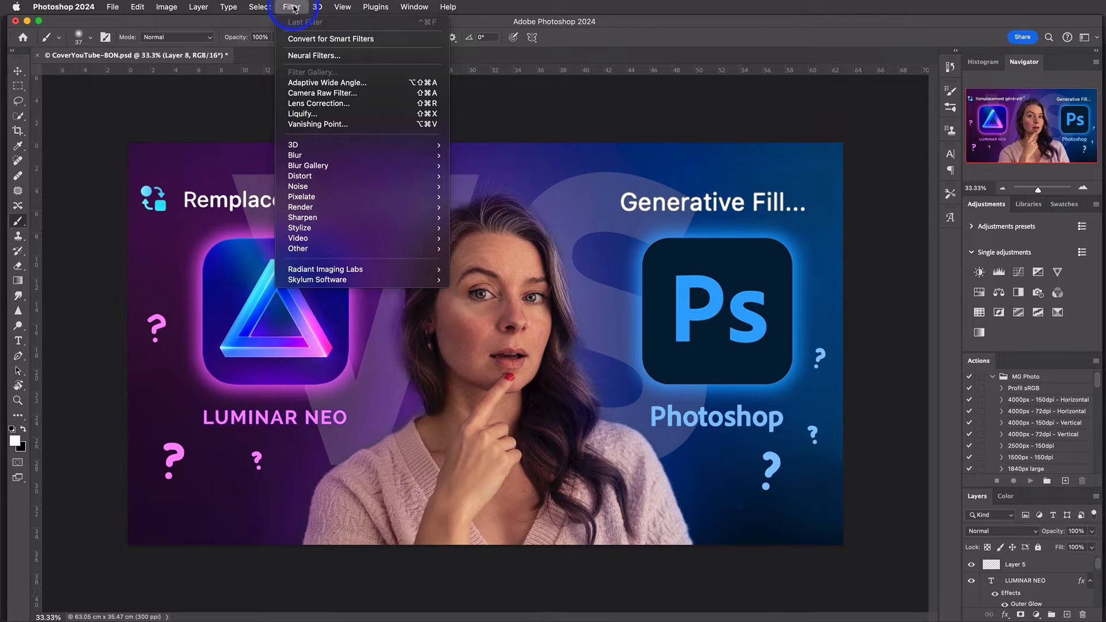
pyautogui.moveTo(346, 279)
pyautogui.click(466, 291)
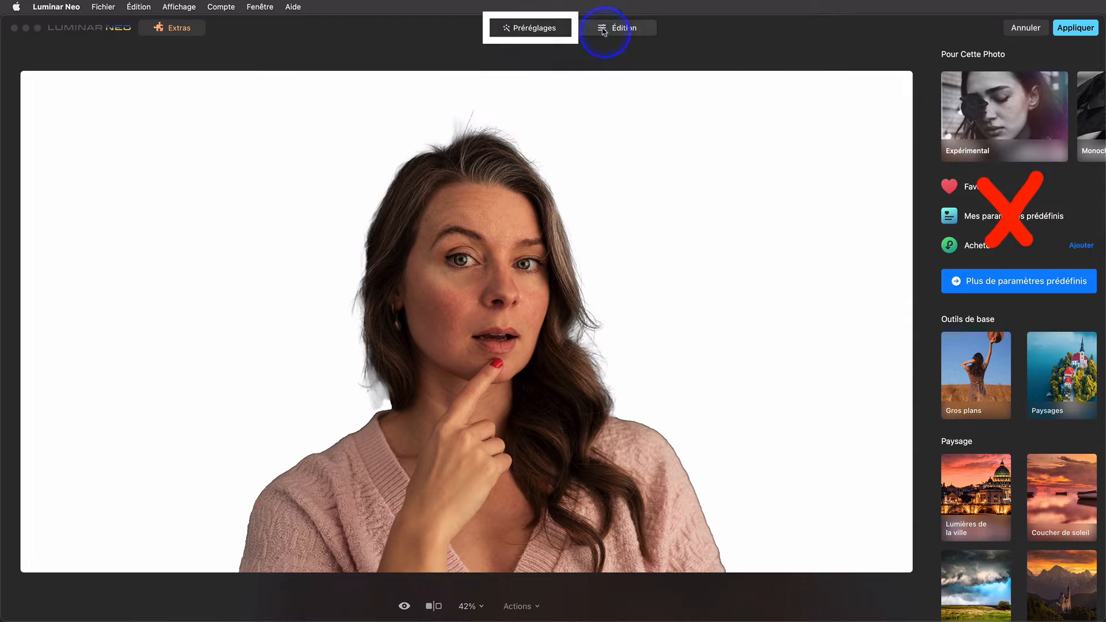
pyautogui.click(601, 29)
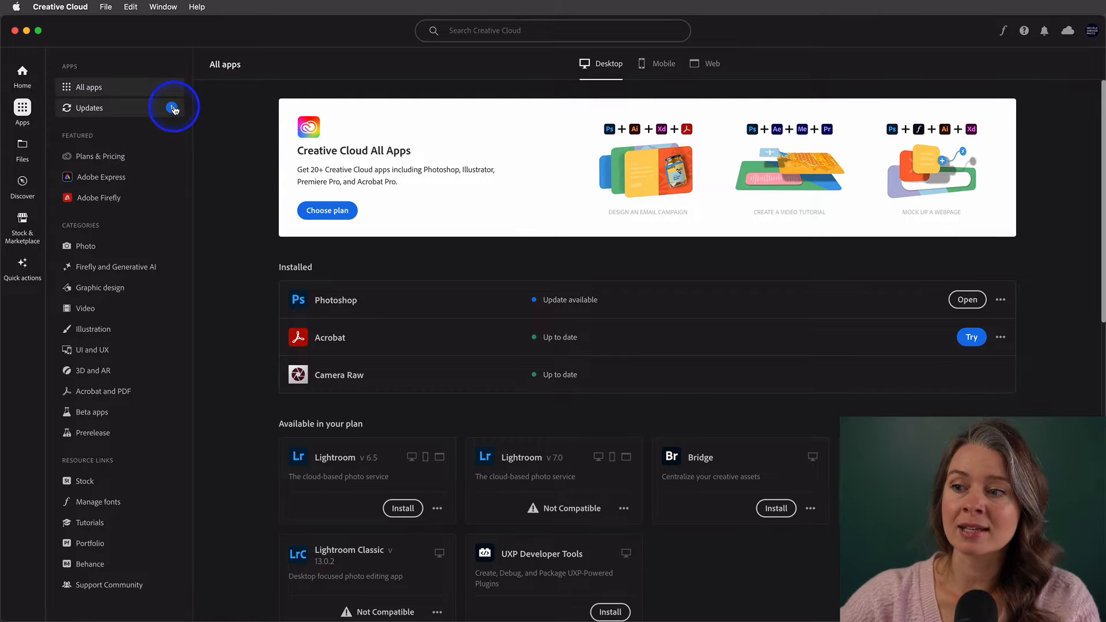
# Step: Switch to Creative Cloud and open the list of available app updates
pyautogui.click(172, 108)
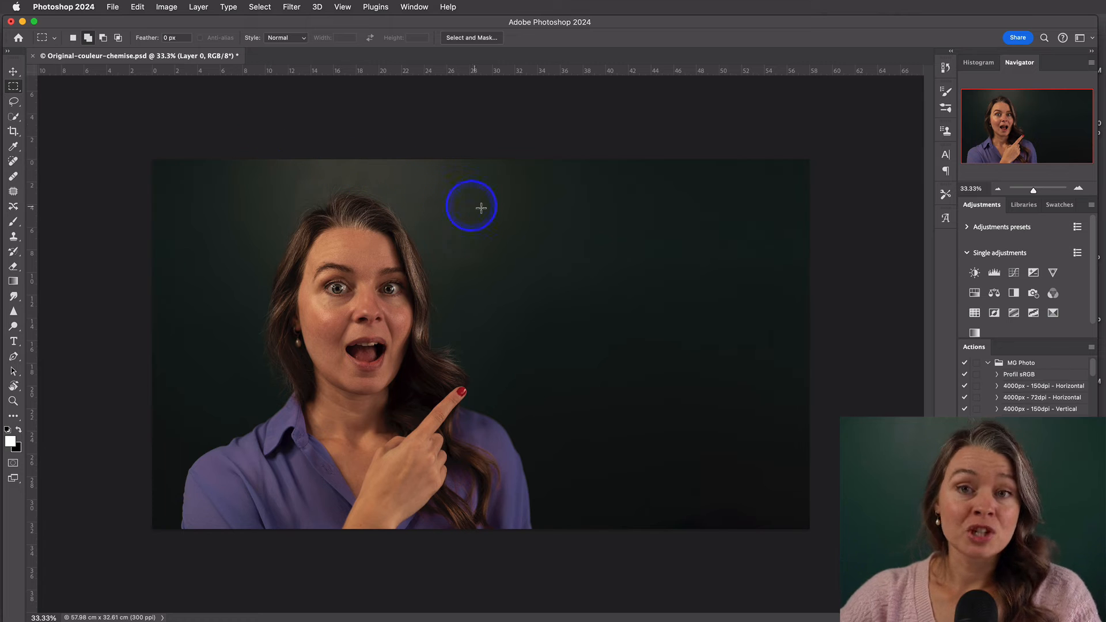
# Step: In Photoshop, make a rectangular selection over the empty dark background beside the woman and show the selection's context commands
pyautogui.moveTo(492, 196); pyautogui.dragTo(747, 474)
pyautogui.rightClick(600, 290)
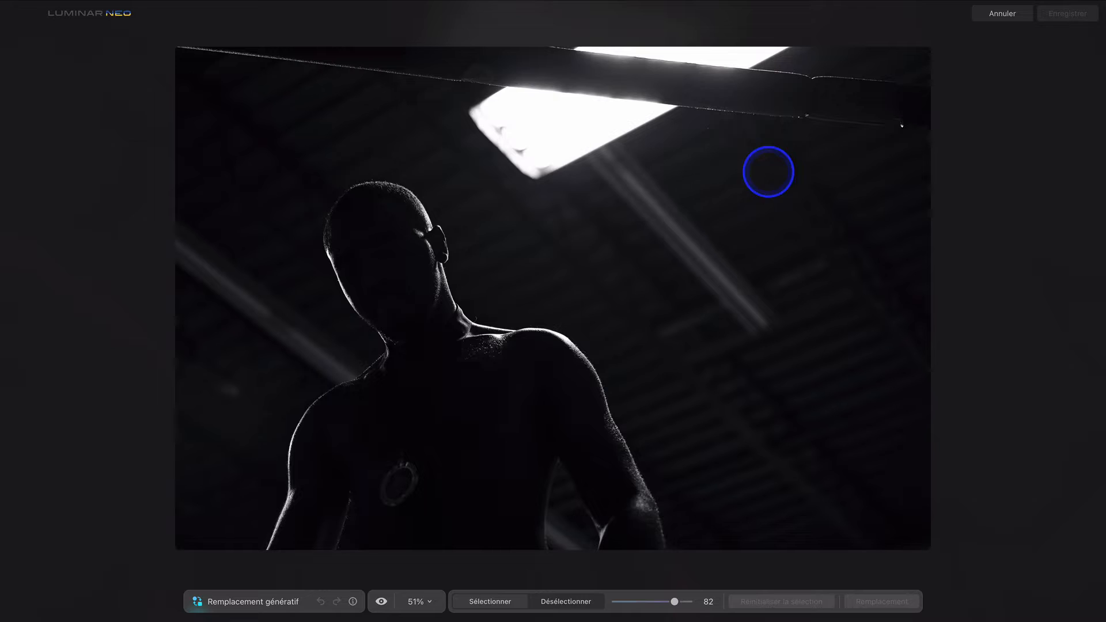
# Step: In Luminar Neo, paint a Remplacement génératif mask at brush size 82 over the dark background beside the man and activate the prompt
pyautogui.moveTo(767, 170)
pyautogui.mouseDown()
pyautogui.moveTo(687, 181)
pyautogui.moveTo(611, 221)
pyautogui.mouseUp()
pyautogui.moveTo(775, 224)
pyautogui.mouseDown()
pyautogui.moveTo(825, 255)
pyautogui.moveTo(655, 291)
pyautogui.moveTo(835, 354)
pyautogui.moveTo(774, 398)
pyautogui.moveTo(703, 402)
pyautogui.moveTo(796, 435)
pyautogui.moveTo(839, 467)
pyautogui.moveTo(721, 492)
pyautogui.moveTo(770, 509)
pyautogui.moveTo(851, 506)
pyautogui.mouseUp()
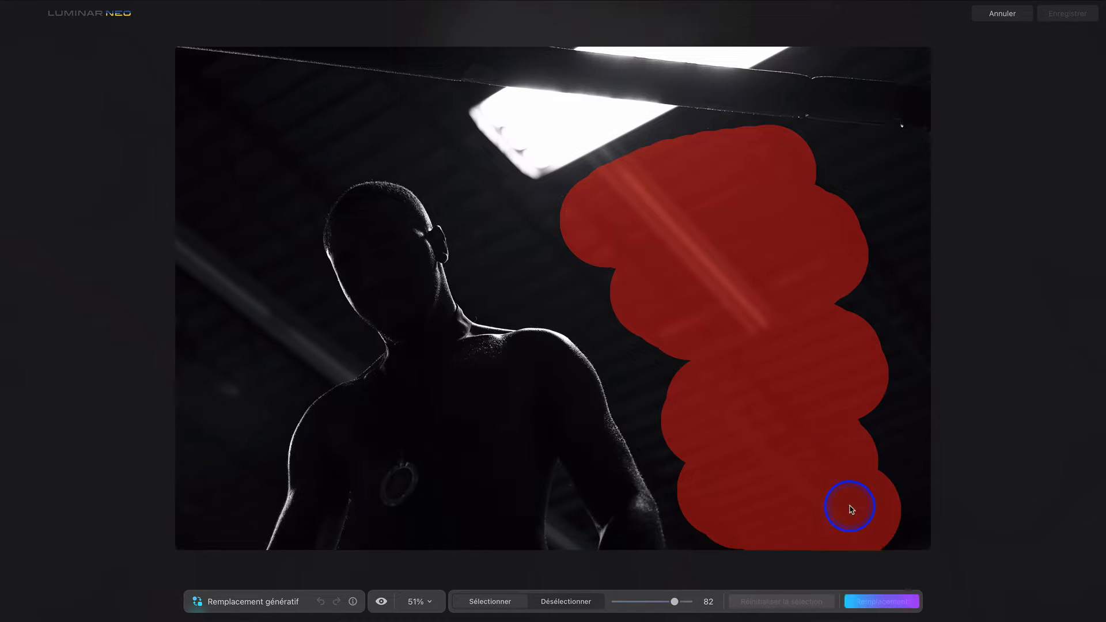
pyautogui.click(254, 574)
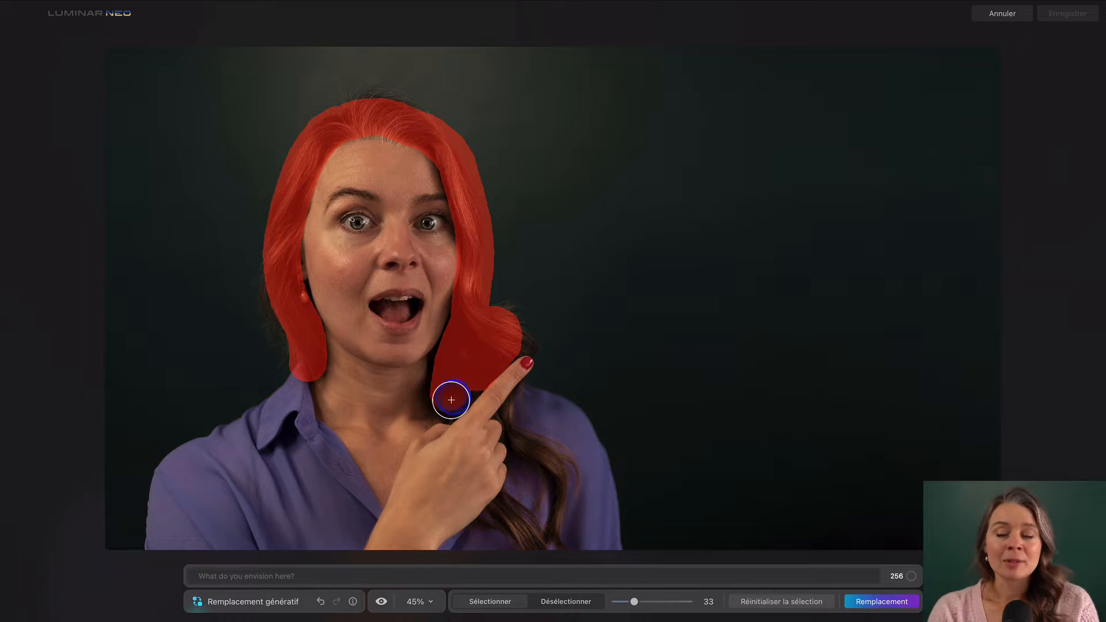
# Step: Extend the Remplacement génératif mask at brush size 33 over the lower locks of the woman's hair around her hand
pyautogui.moveTo(451, 399)
pyautogui.mouseDown()
pyautogui.moveTo(429, 395)
pyautogui.moveTo(436, 379)
pyautogui.mouseUp()
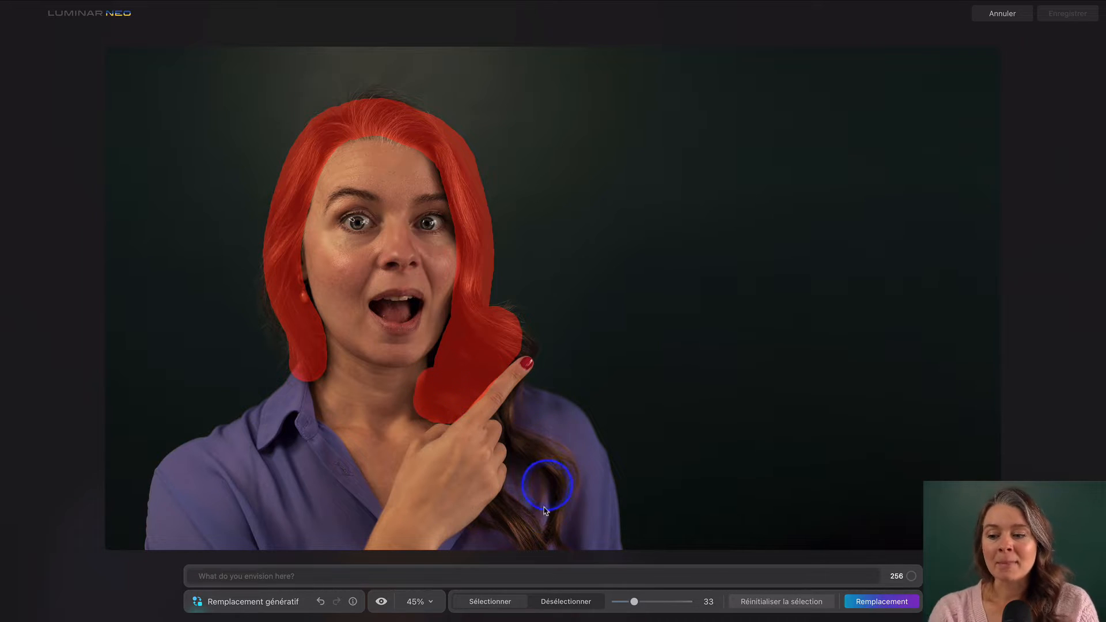
pyautogui.moveTo(521, 528)
pyautogui.mouseDown()
pyautogui.moveTo(503, 513)
pyautogui.moveTo(524, 490)
pyautogui.moveTo(512, 411)
pyautogui.moveTo(546, 461)
pyautogui.moveTo(551, 538)
pyautogui.mouseUp()
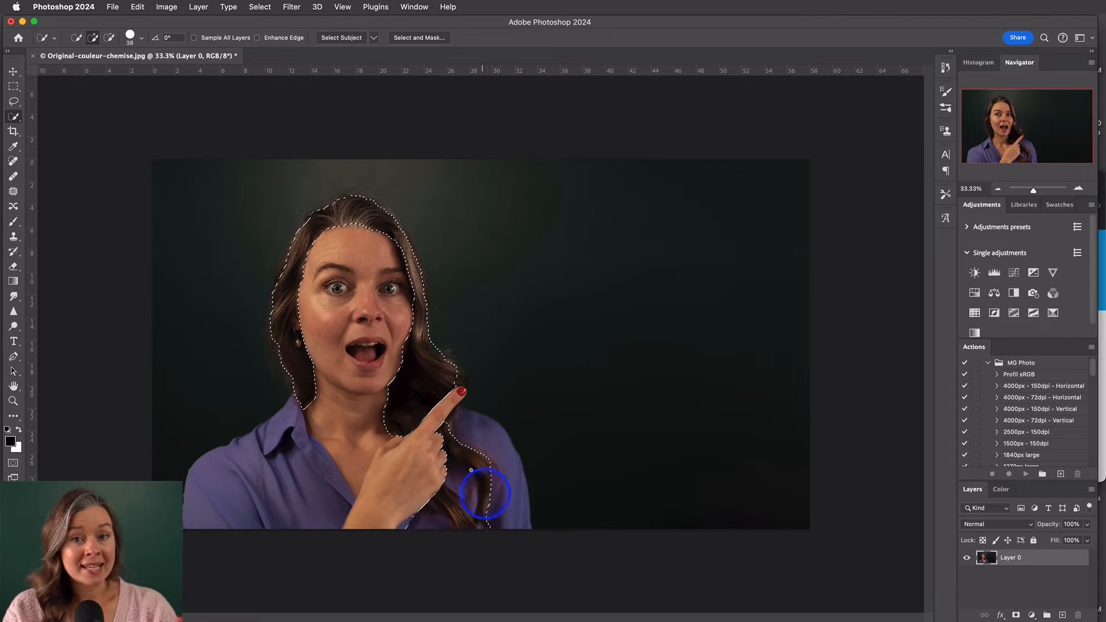
# Step: In Photoshop, run Generative Fill on the selected hair with the prompt "cheveux blonds"
pyautogui.rightClick(414, 365)
pyautogui.click(464, 562)
pyautogui.write('cheveux bl')
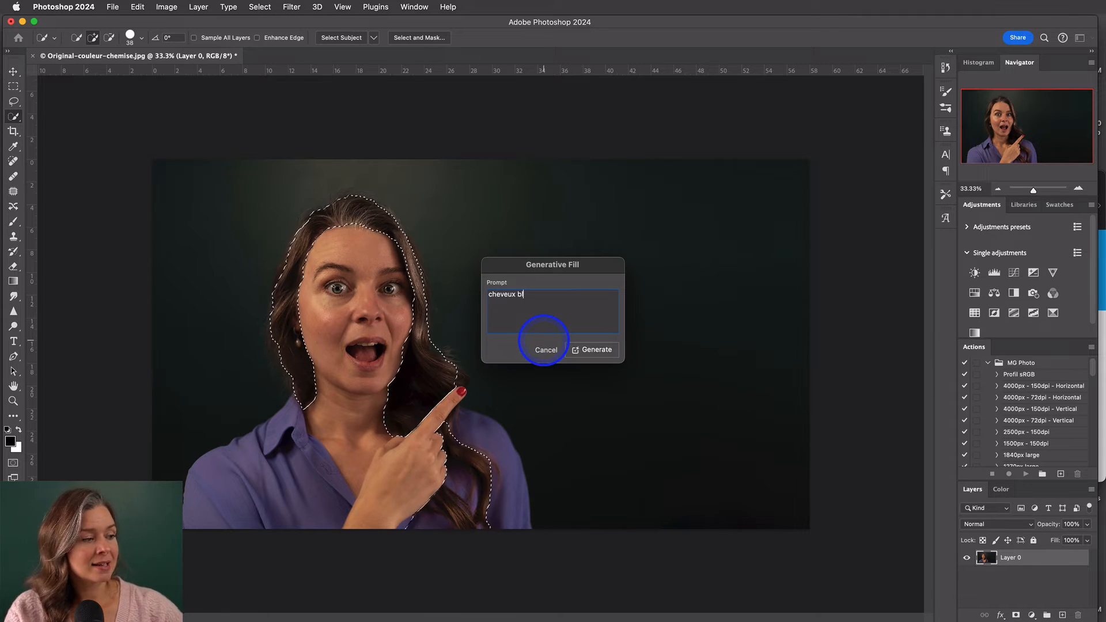
pyautogui.write('onds')
pyautogui.click(590, 349)
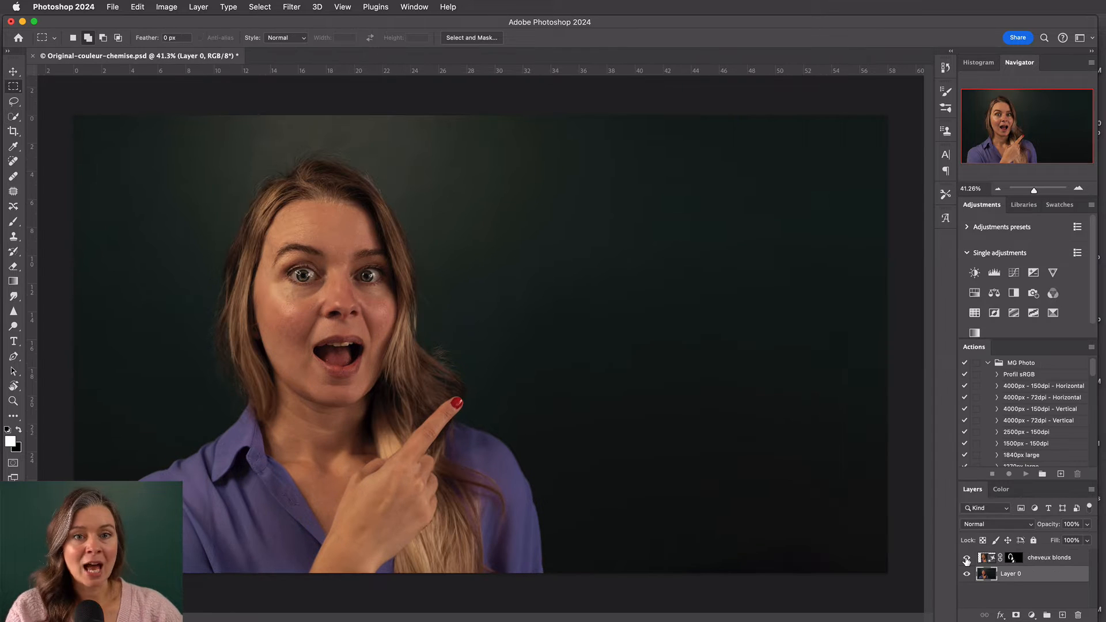
# Step: Compare the original hair with the generated result by toggling the visibility of the "cheveux blonds" layer
pyautogui.click(966, 558)
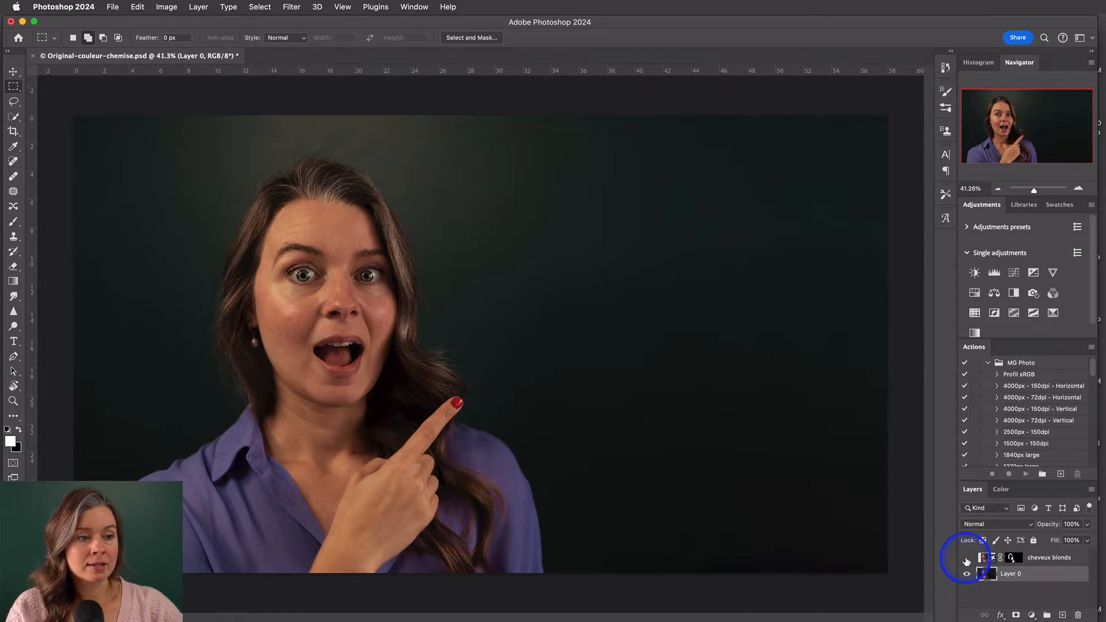
pyautogui.click(967, 558)
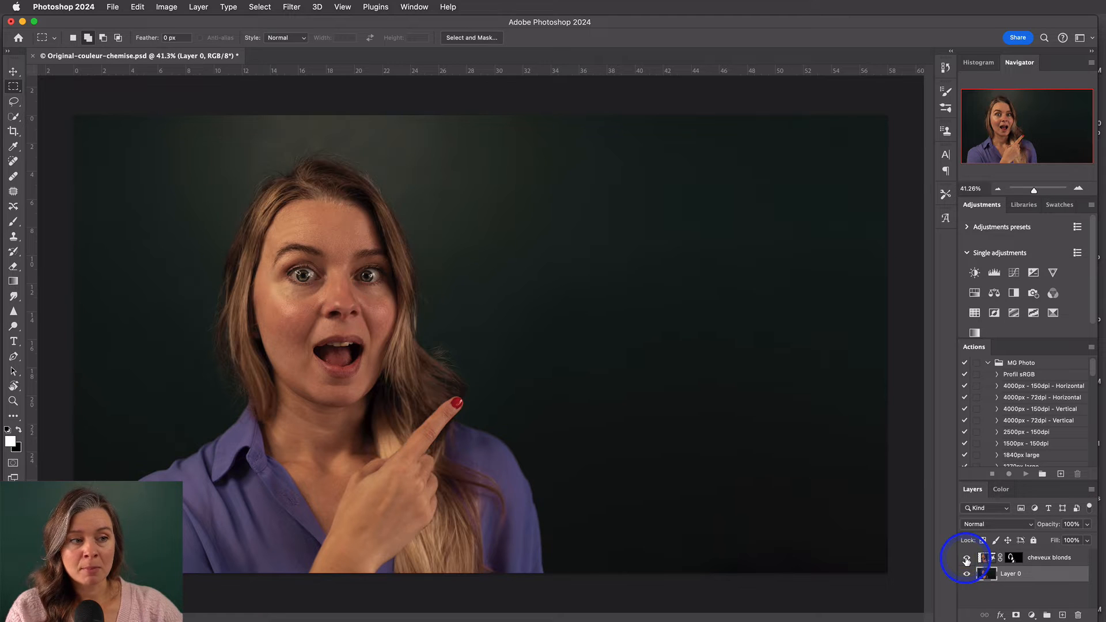
pyautogui.click(966, 558)
pyautogui.click(966, 557)
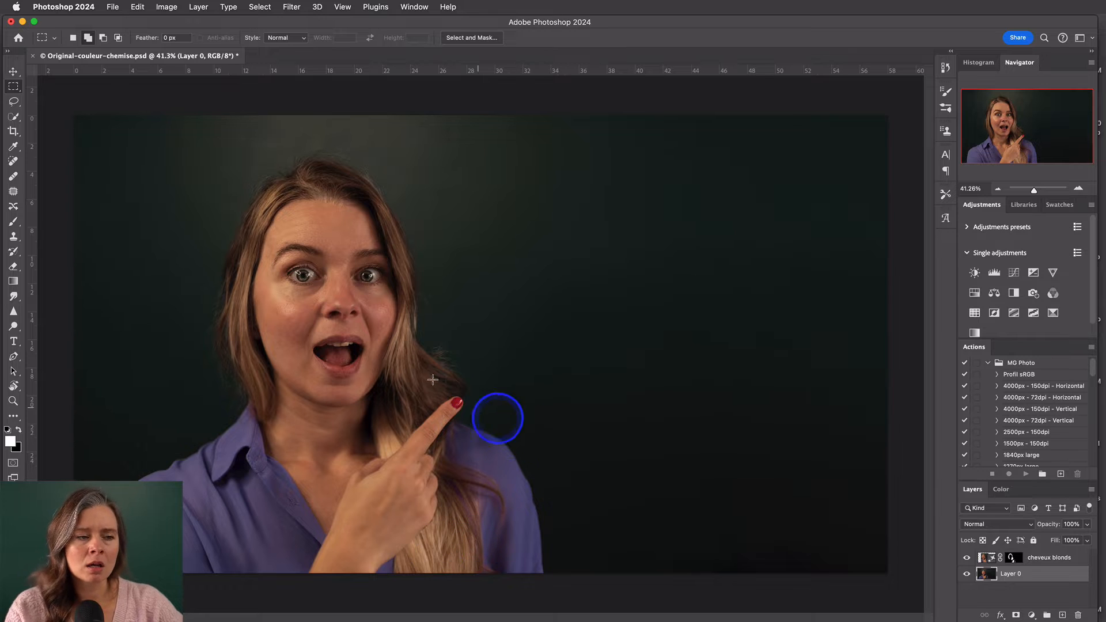
pyautogui.hotkey('ctrl', 'alt', 'm')
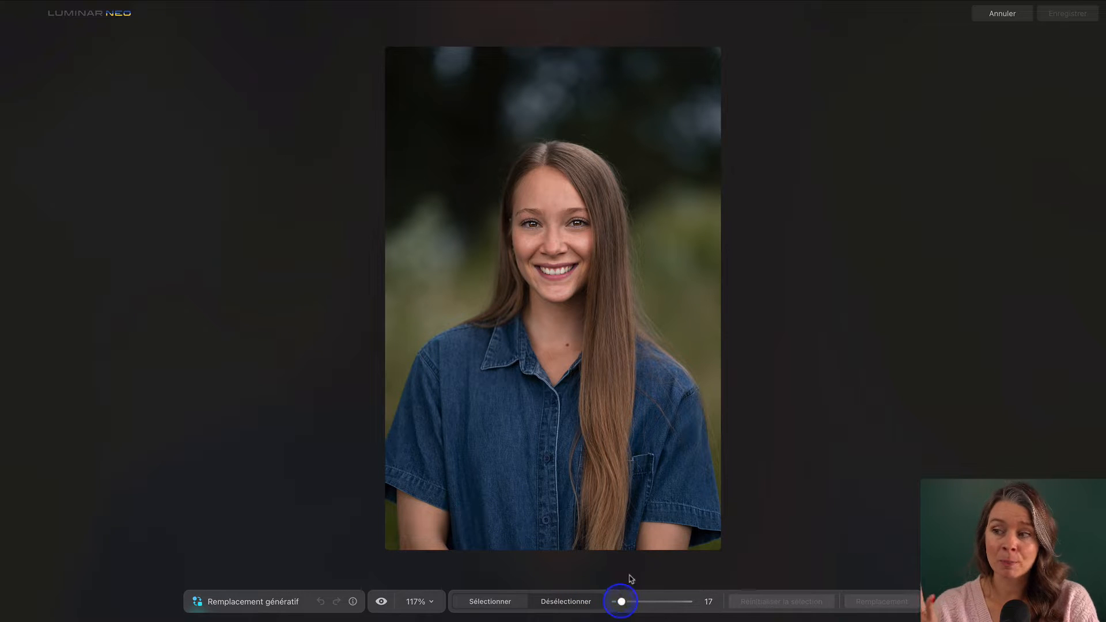
# Step: In Luminar Neo, mask the young woman's eyes at brush size 17 and run Remplacement génératif with a blue-eyes prompt
pyautogui.moveTo(529, 225); pyautogui.dragTo(560, 222)
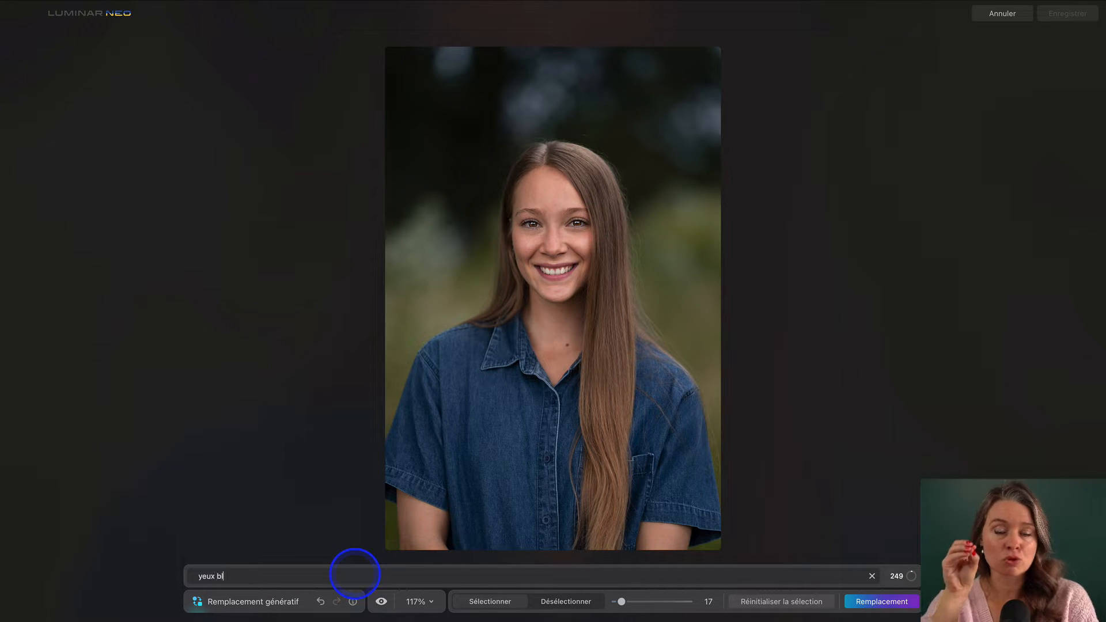
pyautogui.click(913, 603)
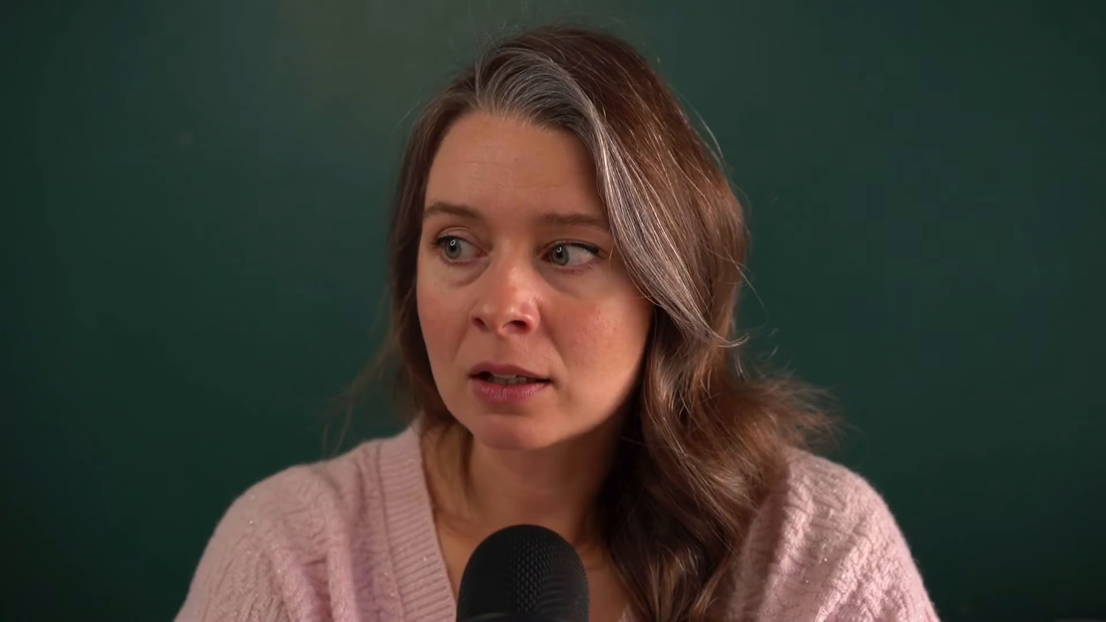
# Step: In the Édition workspace, open the Visage tool's Yeux settings and set the iris colour to Bleu
pyautogui.click(654, 12)
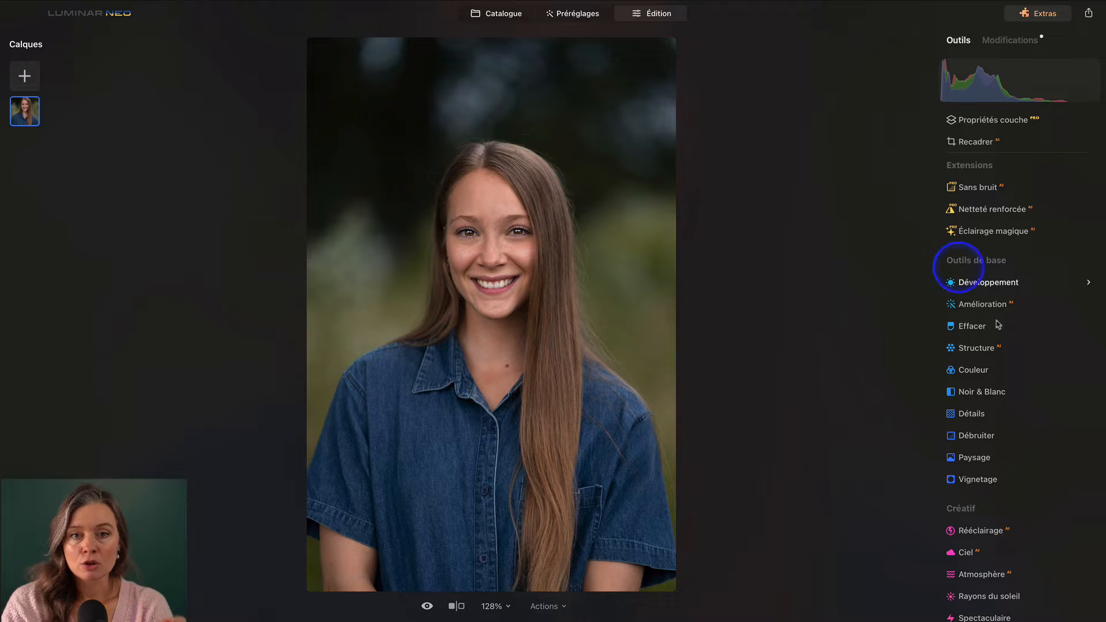
pyautogui.scroll(-8, 998, 324)
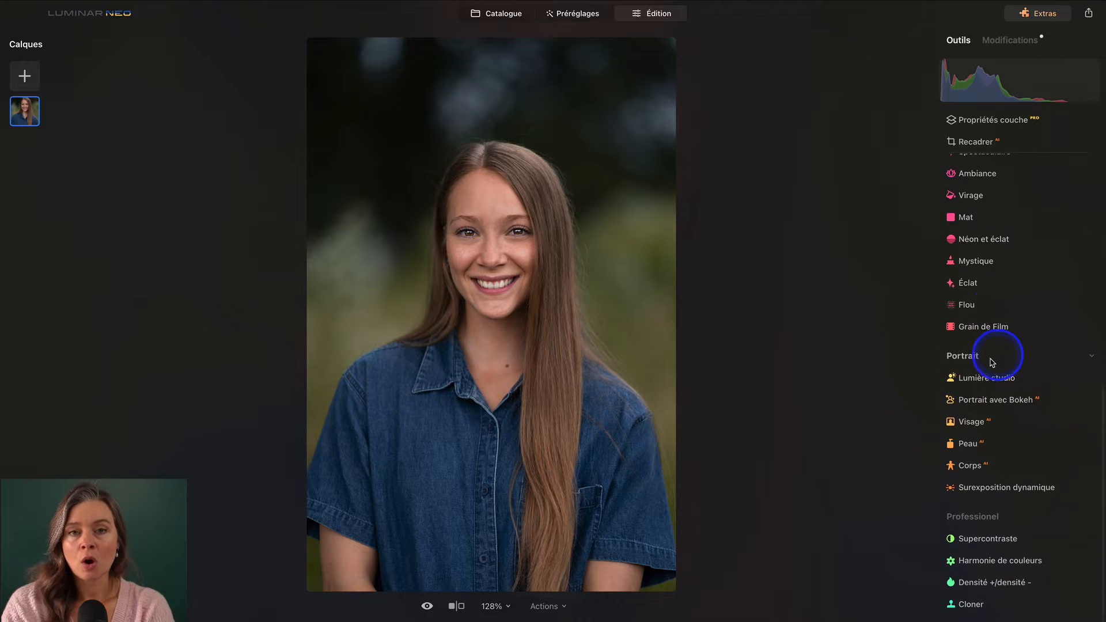
pyautogui.click(972, 423)
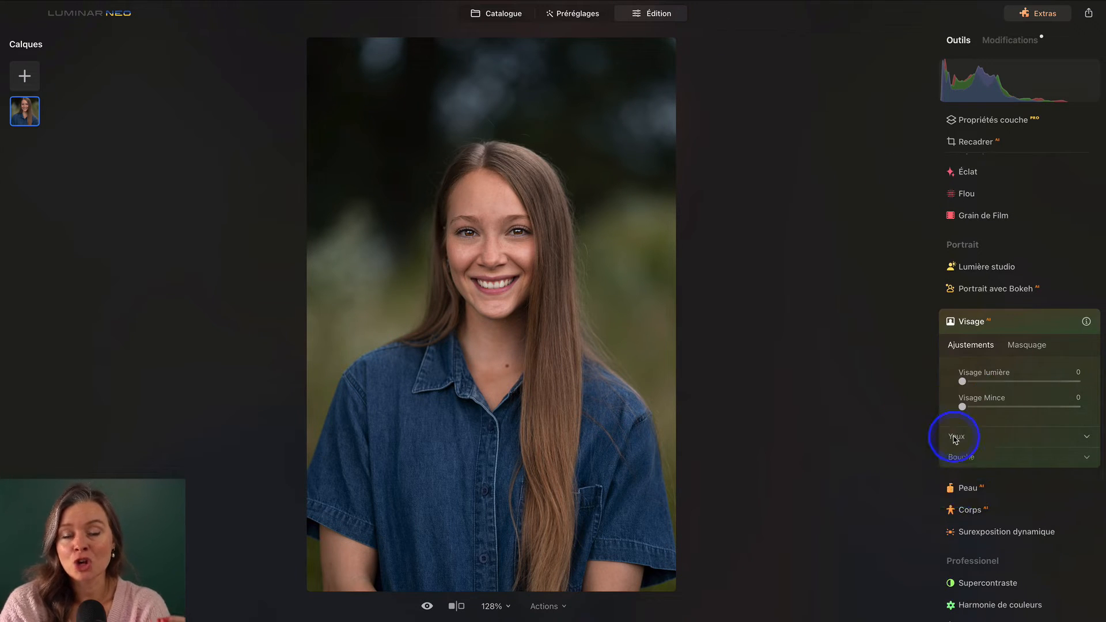
pyautogui.click(985, 458)
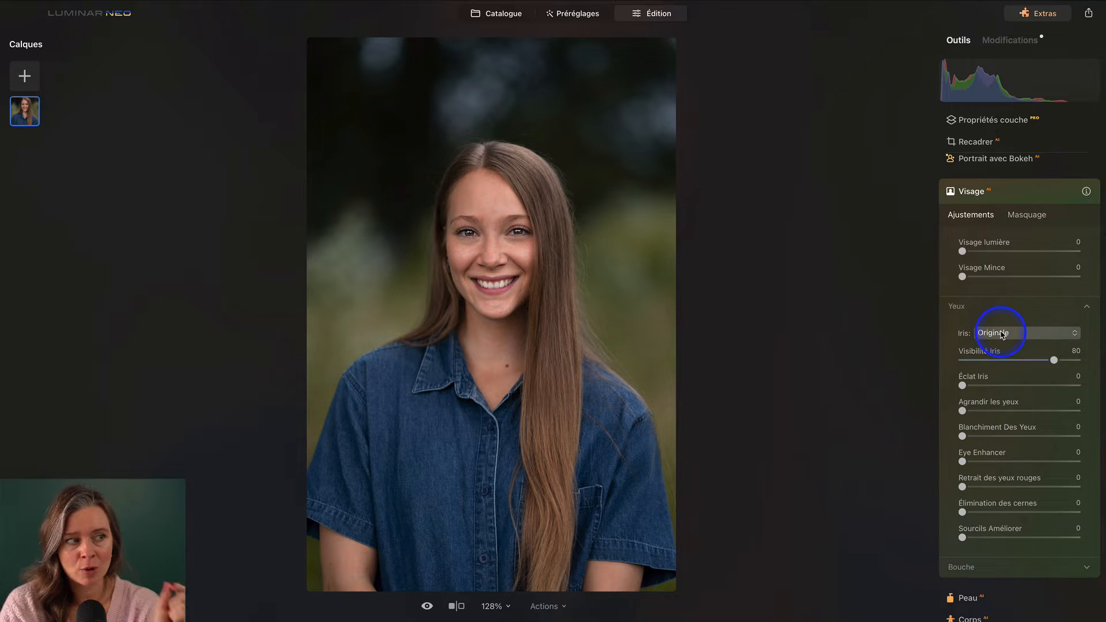
pyautogui.click(1002, 332)
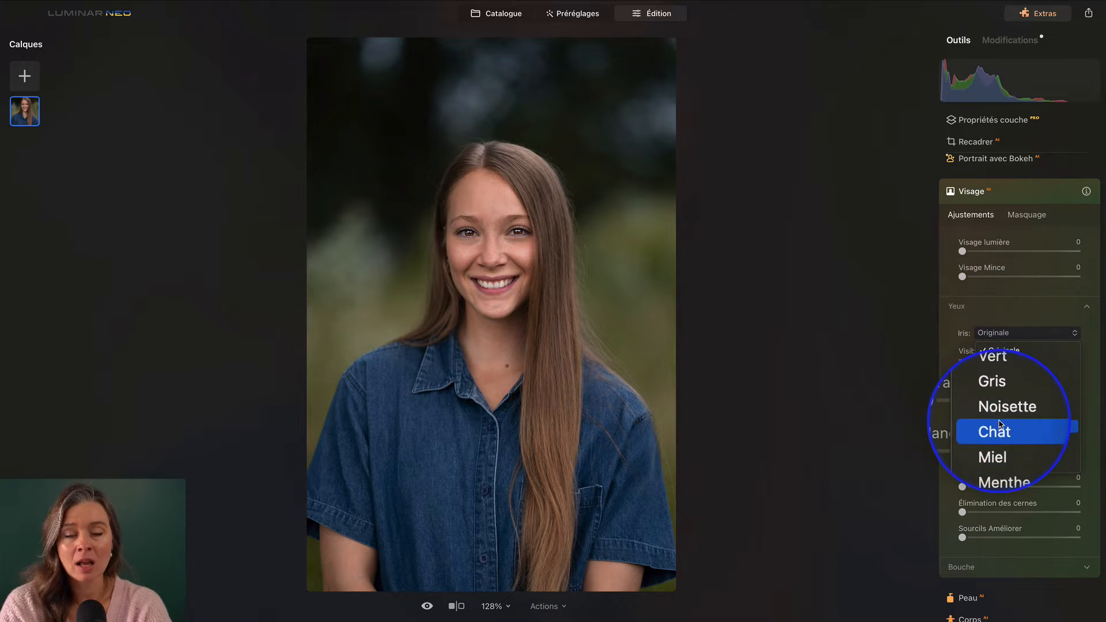
pyautogui.click(995, 363)
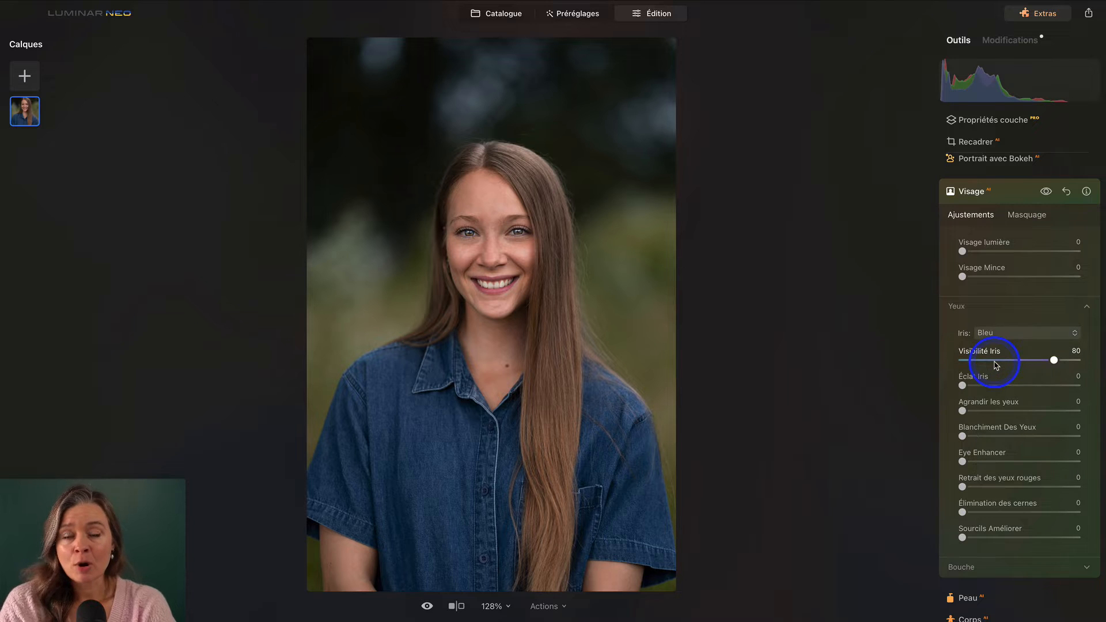
# Step: Enlarge the portrait to 300% and try the Vert and Gris iris colours on the eyes
pyautogui.click(492, 605)
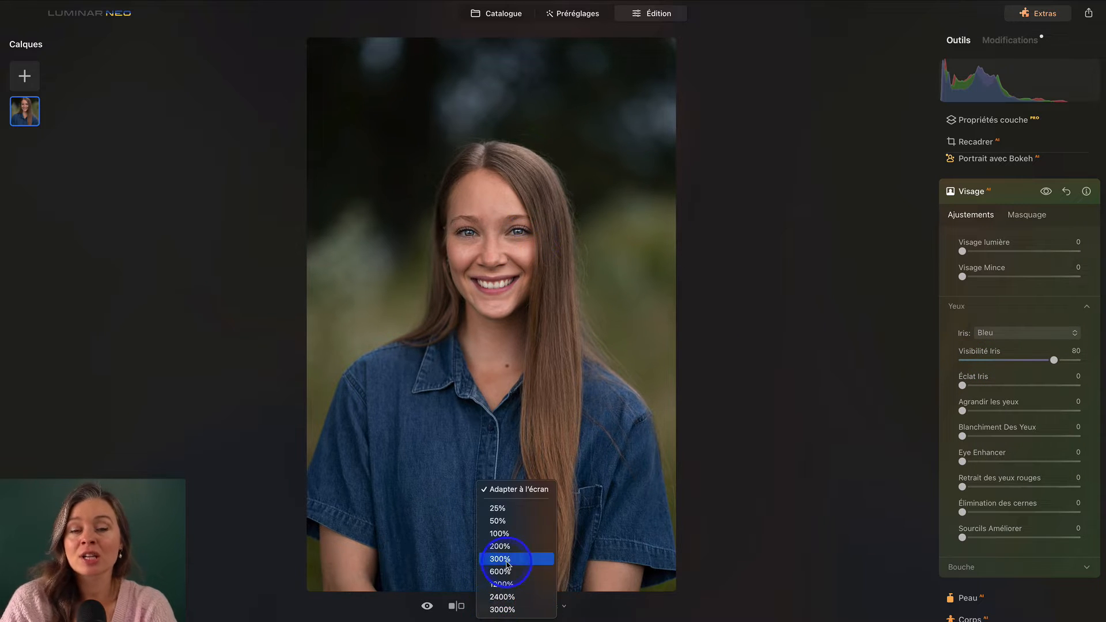
pyautogui.click(501, 572)
pyautogui.scroll(5, 555, 228)
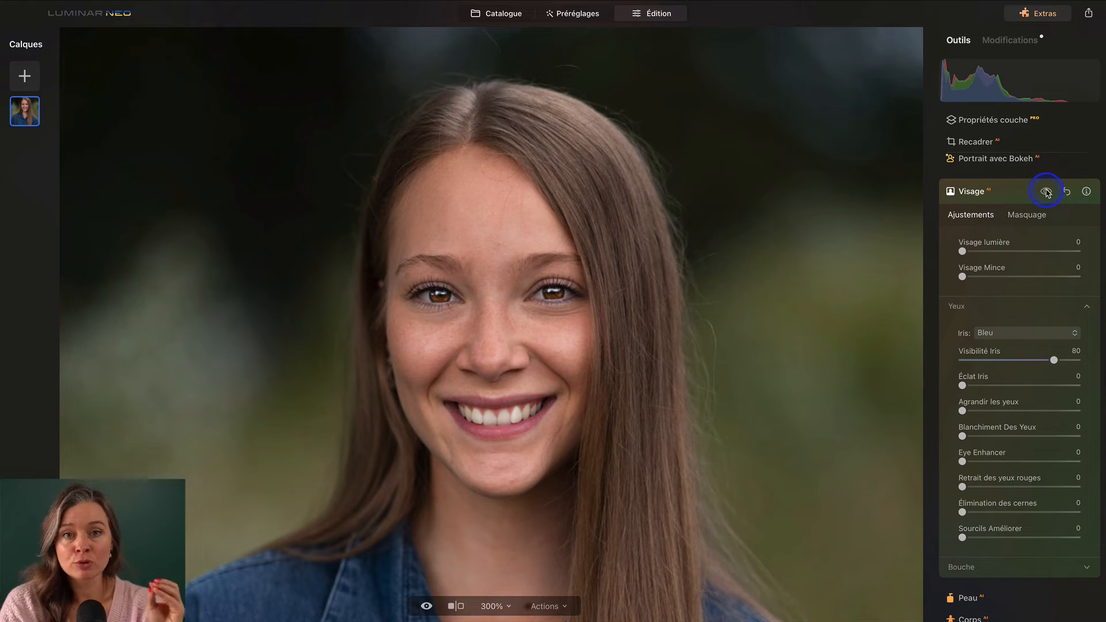
pyautogui.click(1029, 333)
pyautogui.click(995, 388)
pyautogui.click(1013, 333)
pyautogui.click(1005, 400)
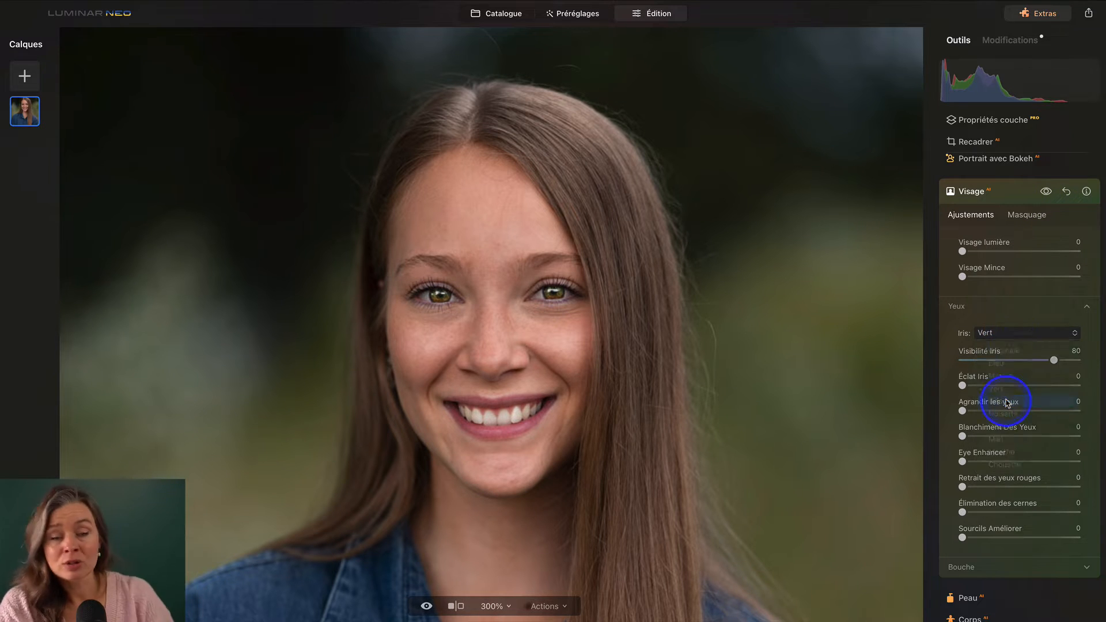
# Step: Try the Miel iris colour, set the iris to Chouette, and reopen the iris choices
pyautogui.click(1007, 332)
pyautogui.click(1001, 439)
pyautogui.click(1012, 328)
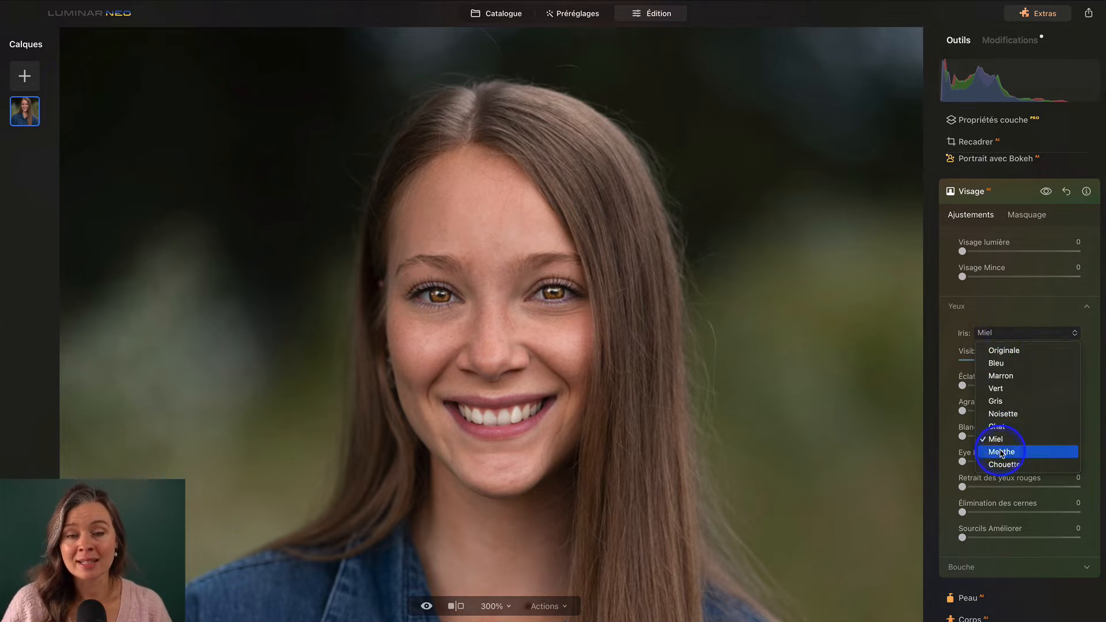
pyautogui.click(1005, 461)
pyautogui.click(1012, 330)
pyautogui.click(1005, 451)
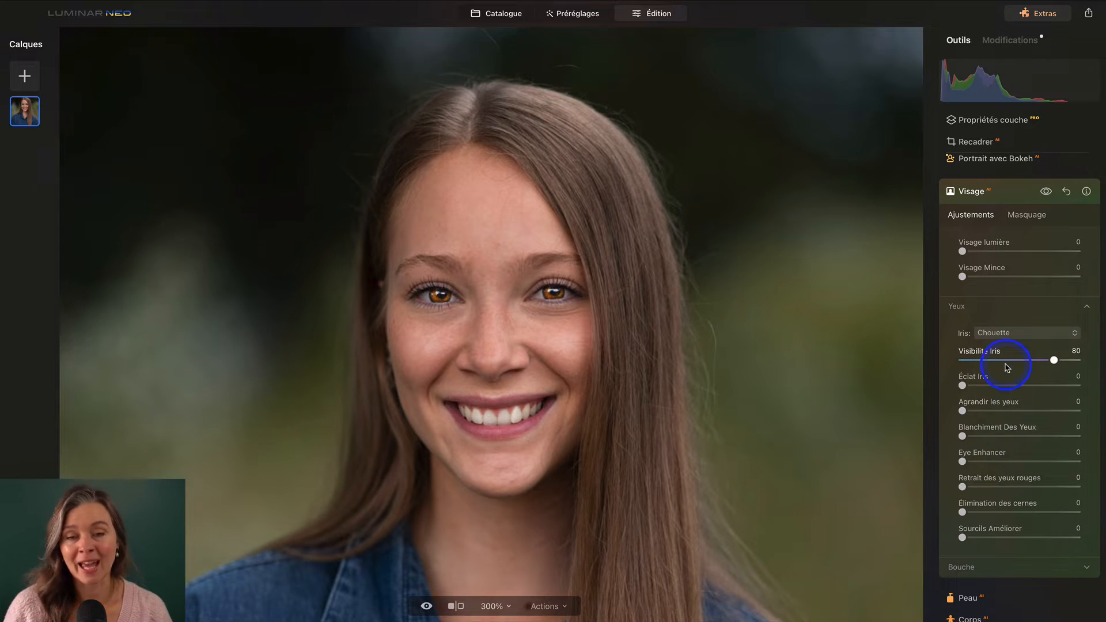
pyautogui.click(1013, 333)
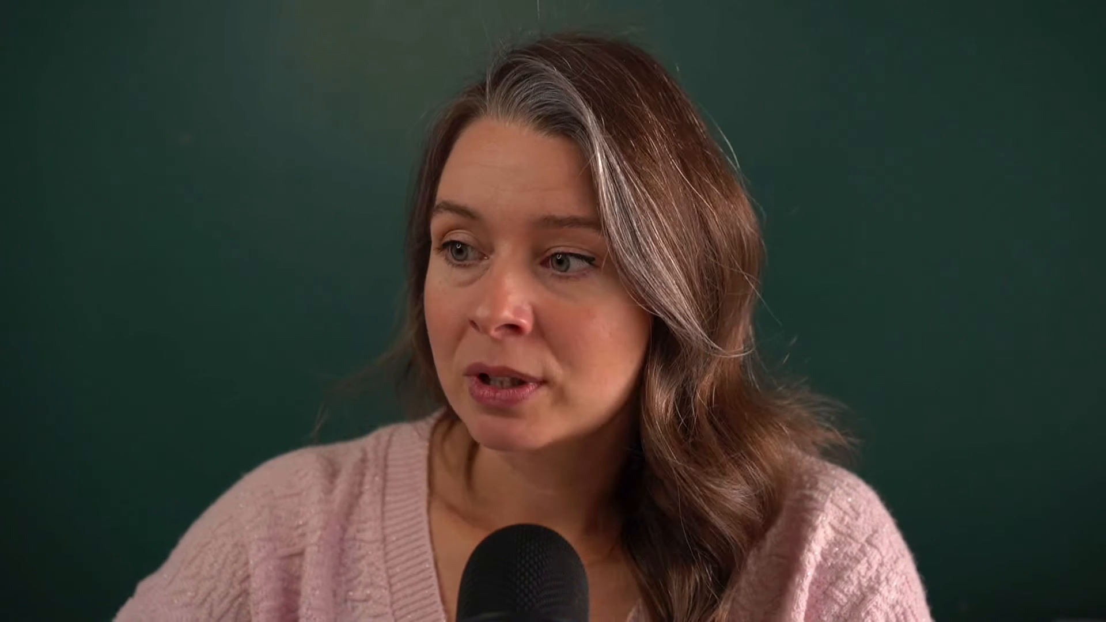
# Step: In Photoshop, toggle the generated blue-iris layer's visibility and examine the eyes up close
pyautogui.click(966, 563)
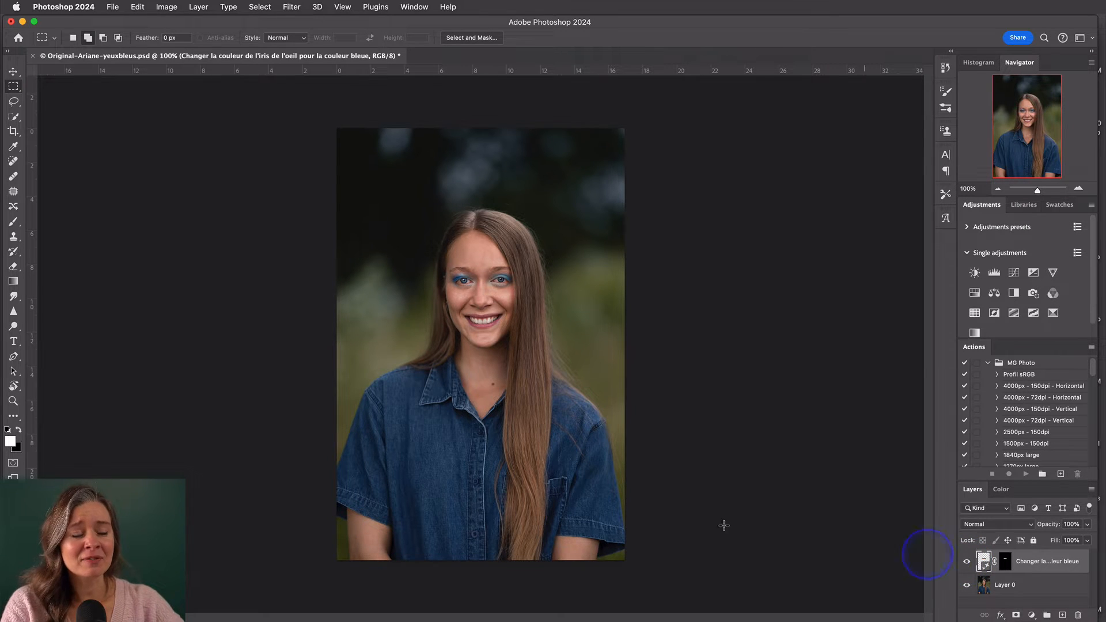
pyautogui.scroll(5, 487, 336)
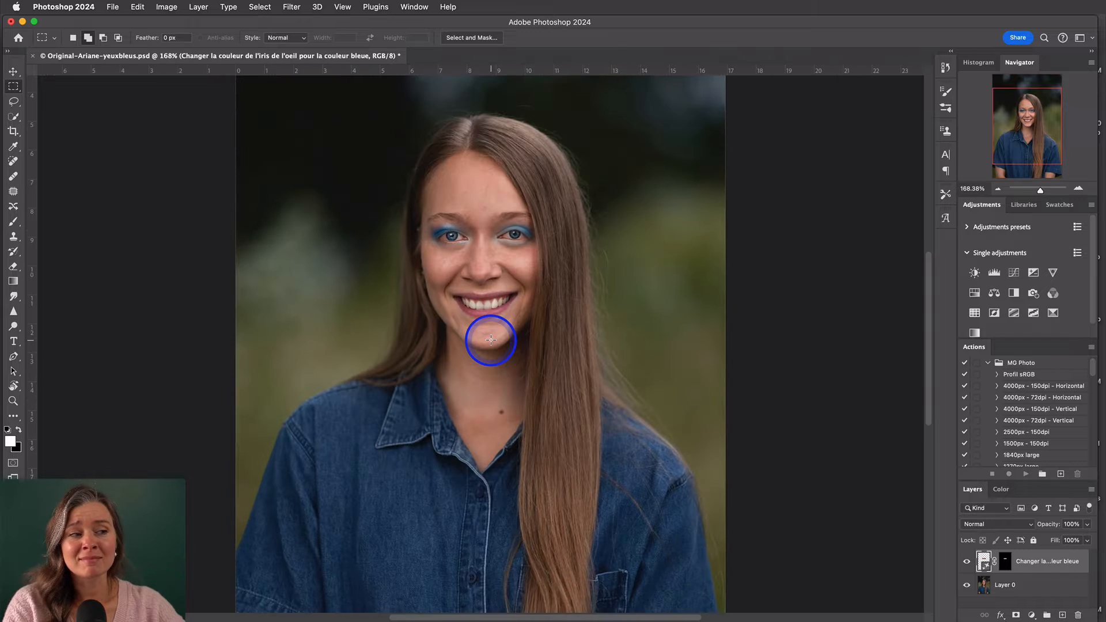
pyautogui.scroll(3, 490, 339)
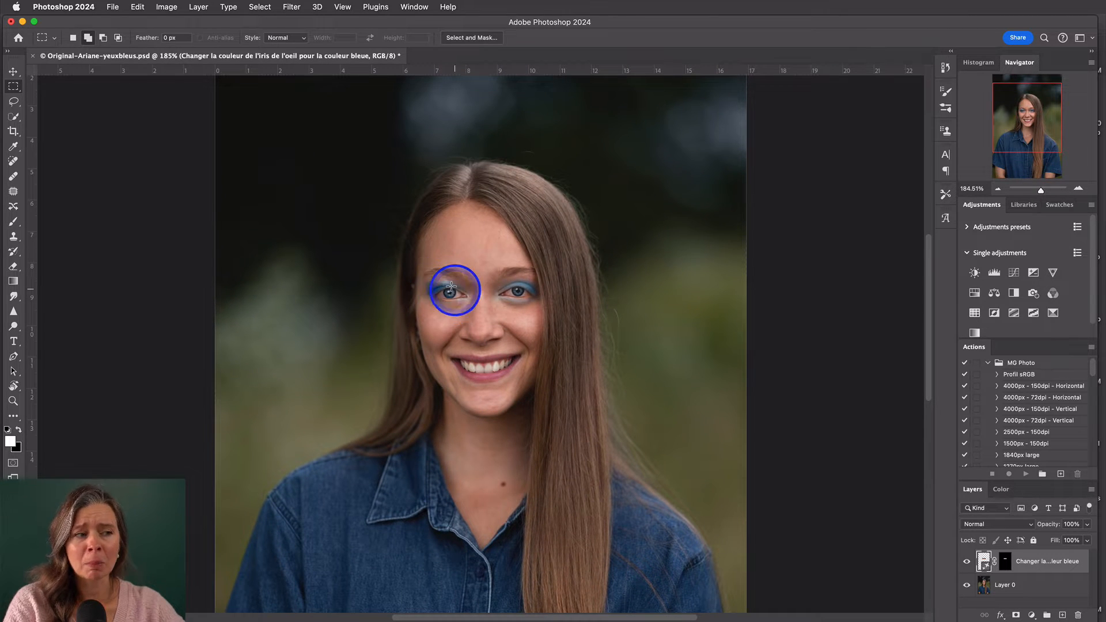
pyautogui.press('ctrl')
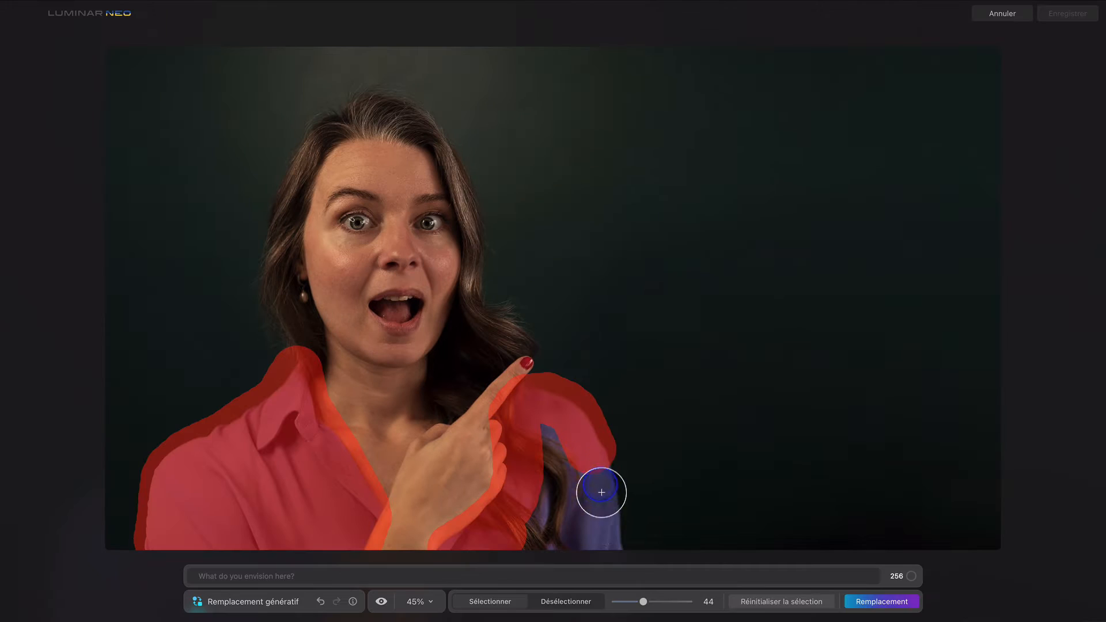
# Step: Finish masking the shirt in Remplacement génératif and generate the replacement with the prompt "chemise orange"
pyautogui.moveTo(599, 488)
pyautogui.mouseDown()
pyautogui.moveTo(609, 552)
pyautogui.moveTo(531, 542)
pyautogui.moveTo(545, 425)
pyautogui.moveTo(566, 521)
pyautogui.moveTo(573, 468)
pyautogui.mouseUp()
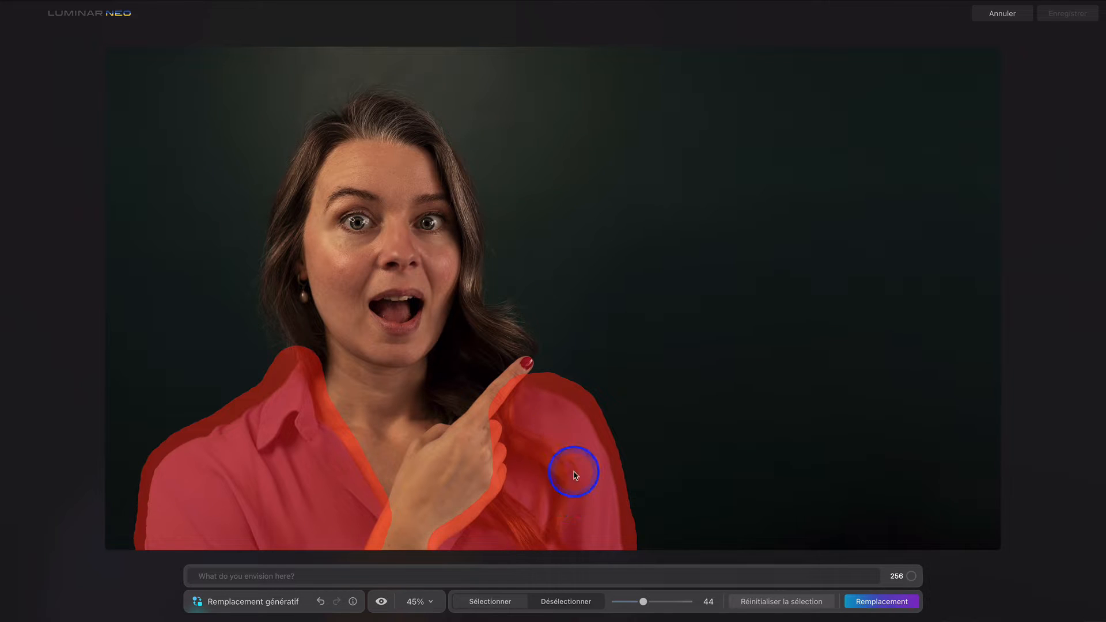
pyautogui.click(371, 573)
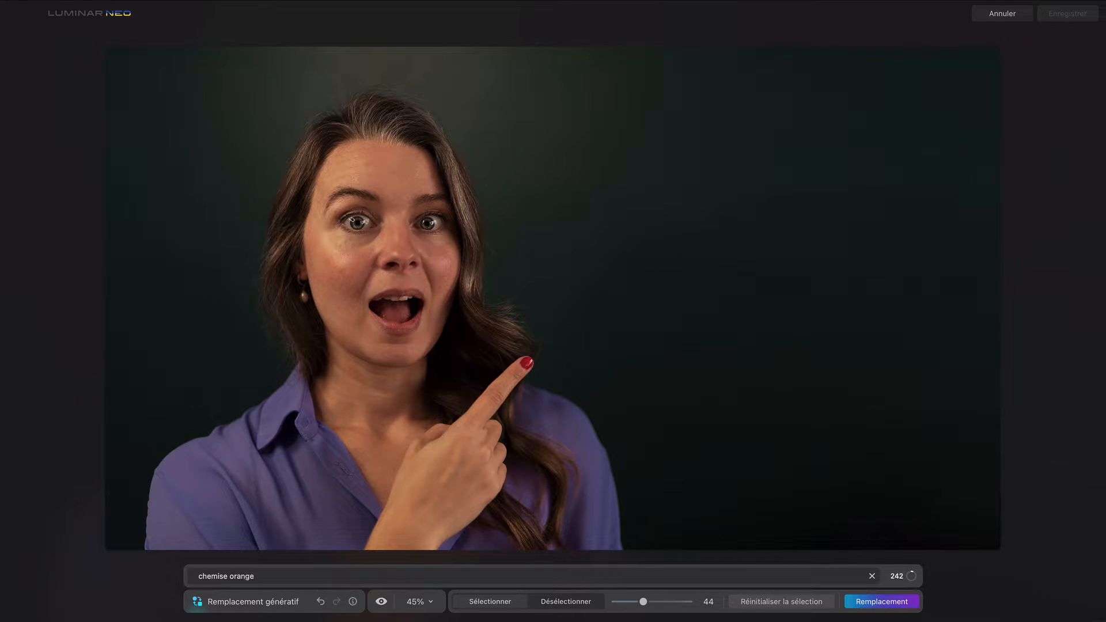
pyautogui.press('Return')
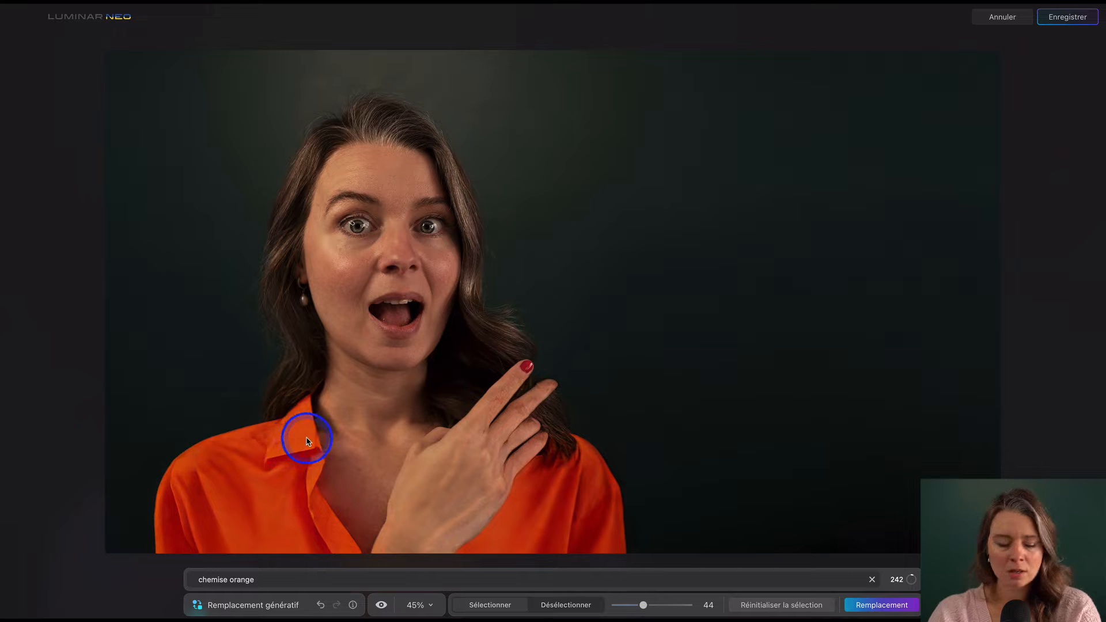
# Step: In Photoshop, select a rectangle around the shirt on Layer 0 and enter the Generative Fill prompt "même chemise de couleur jaune"
pyautogui.press('ctrl')
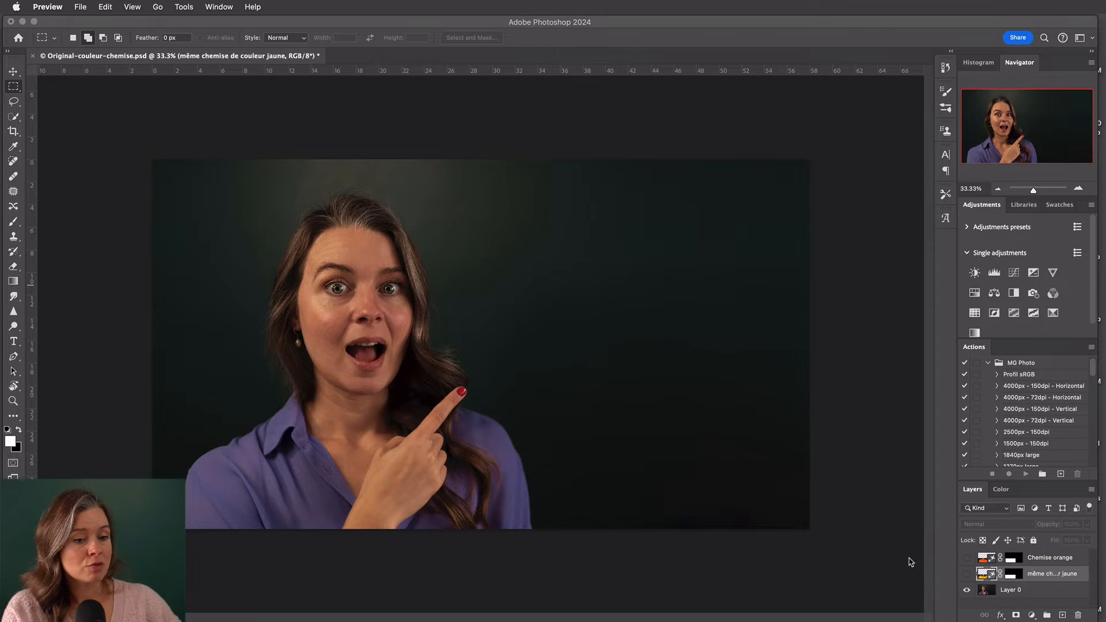
pyautogui.click(906, 556)
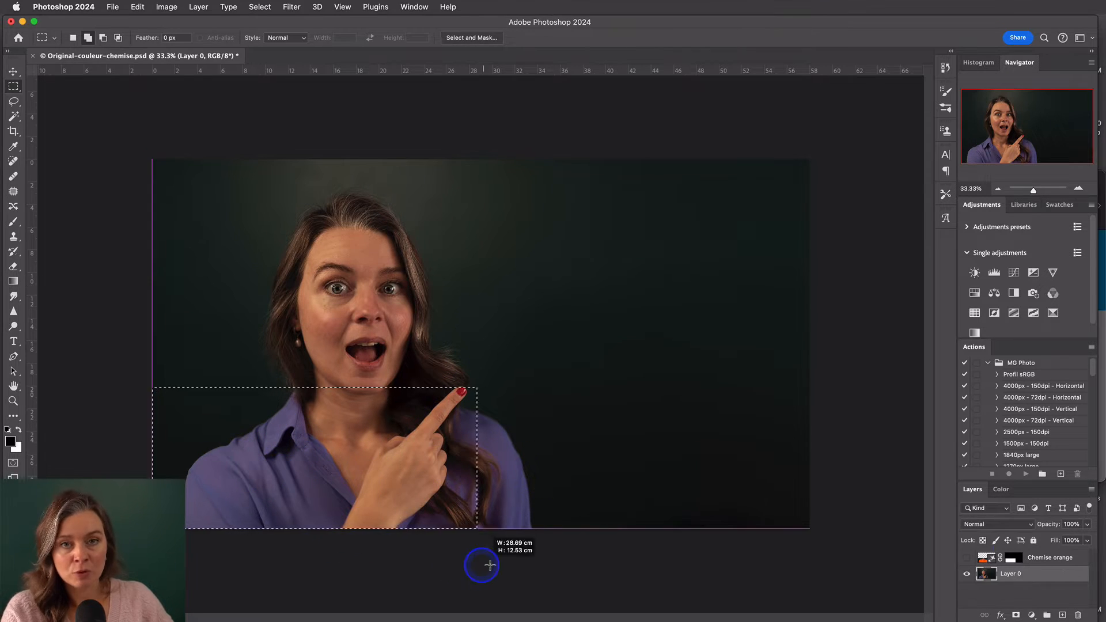
pyautogui.moveTo(489, 564); pyautogui.dragTo(545, 564)
pyautogui.rightClick(374, 461)
pyautogui.click(403, 569)
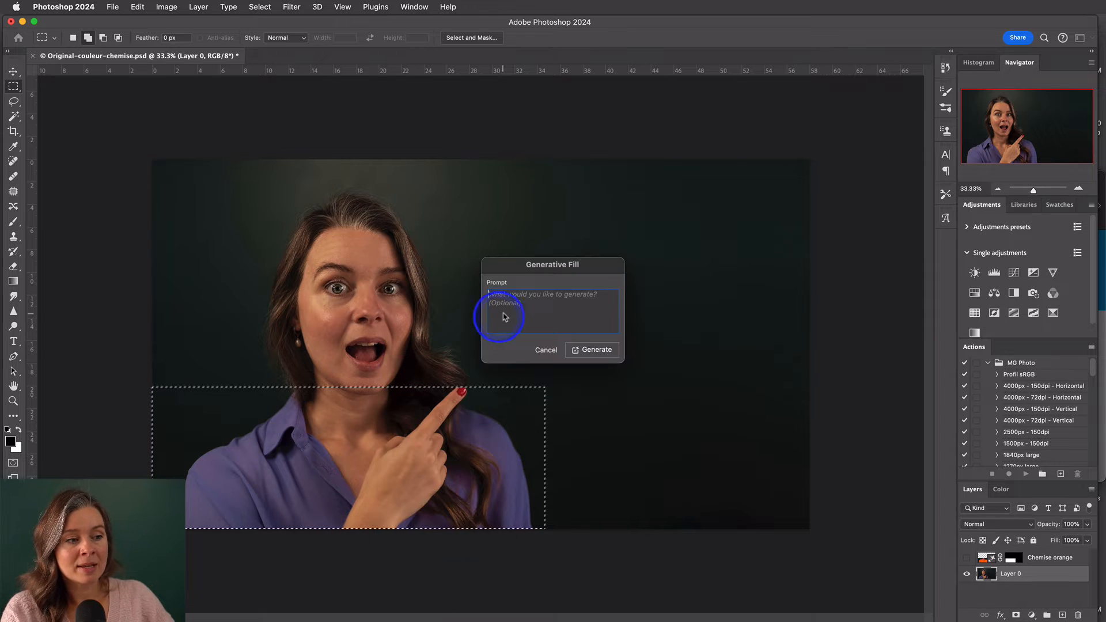
pyautogui.write('même chemise')
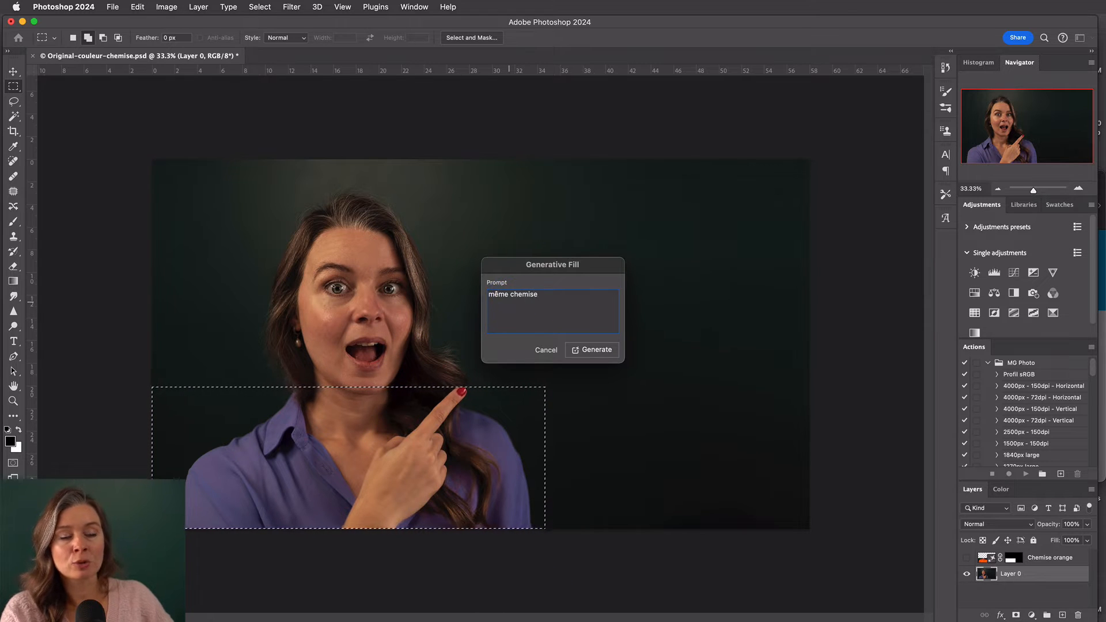
pyautogui.write(' de couleur jaune')
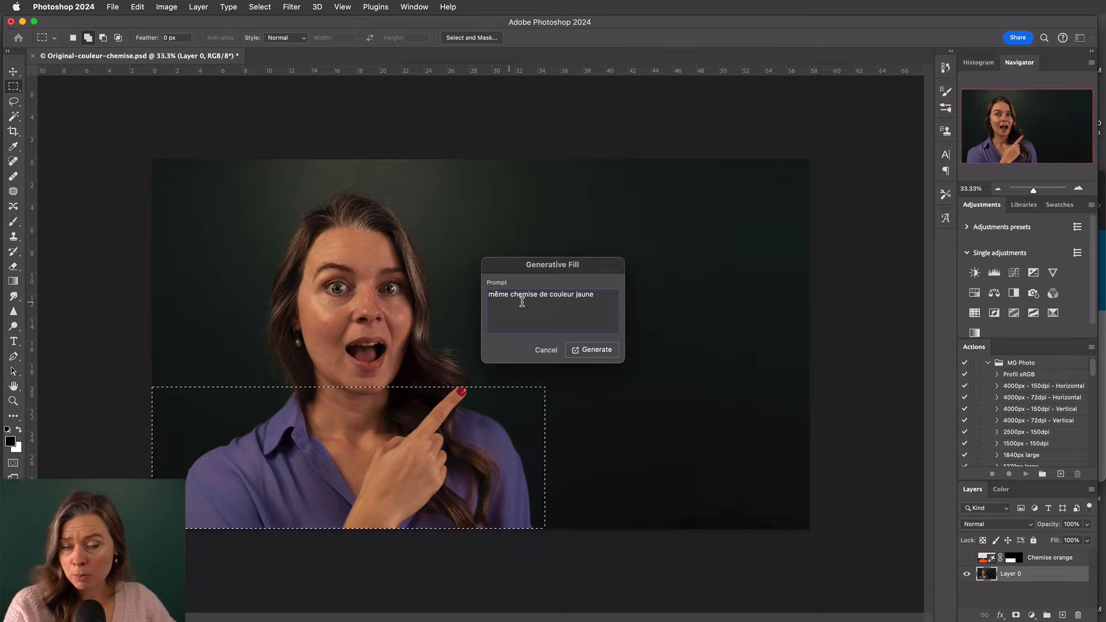